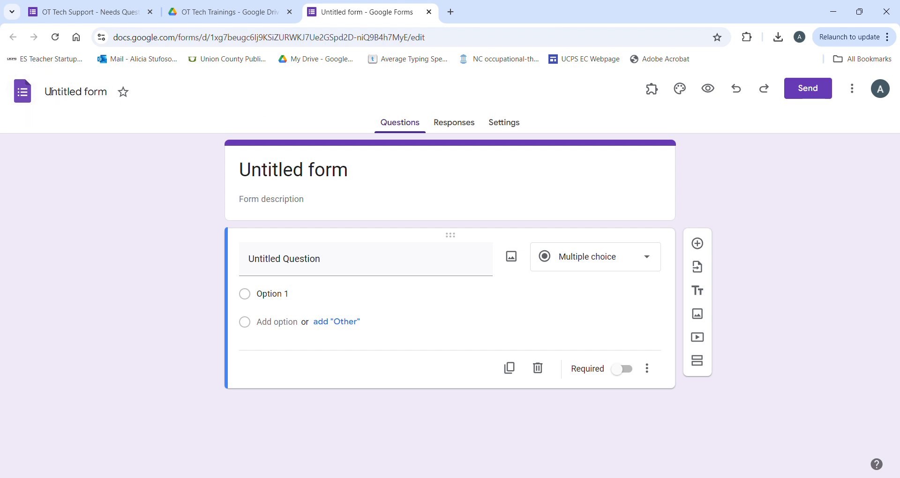
# Step: Leave the form name unchanged, view Responses, and dismiss the Link to Sheets dialog
pyautogui.click(50, 92)
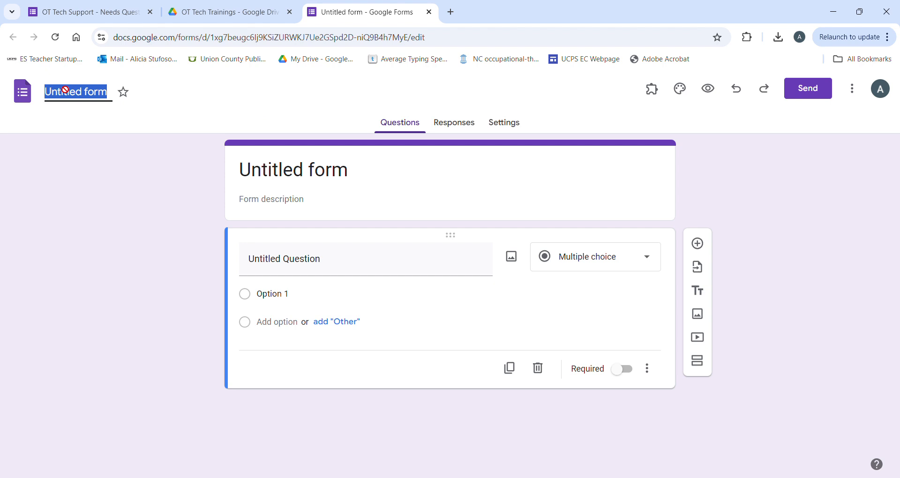
pyautogui.click(234, 99)
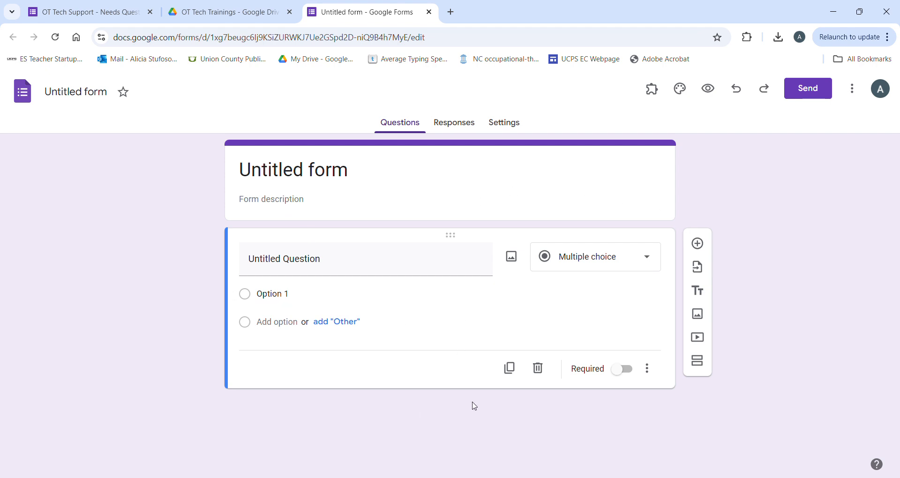
pyautogui.click(451, 124)
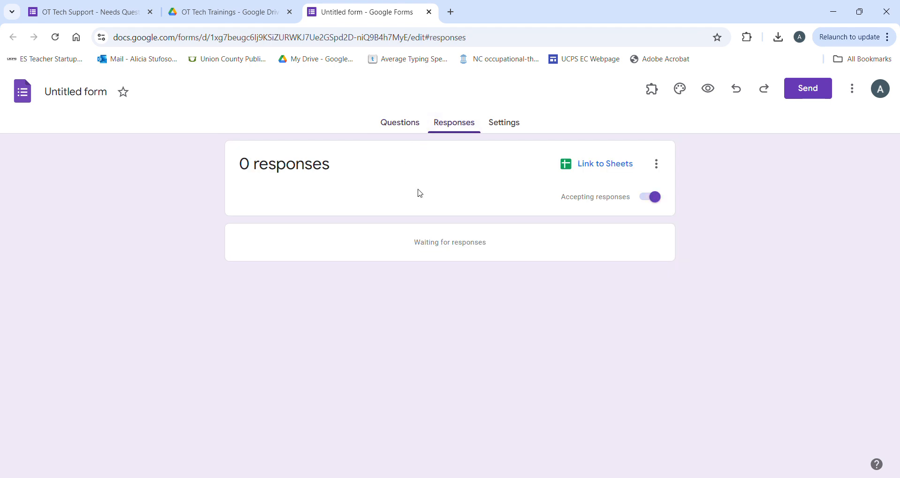
pyautogui.click(602, 169)
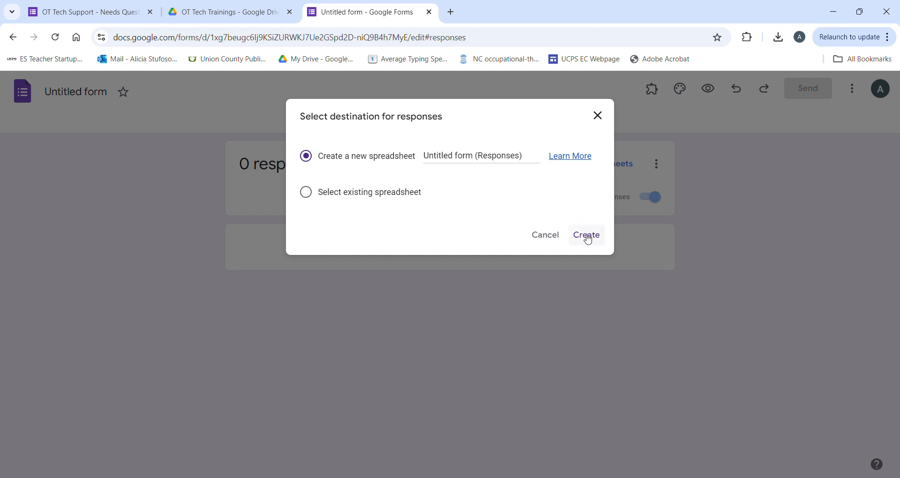
pyautogui.click(609, 120)
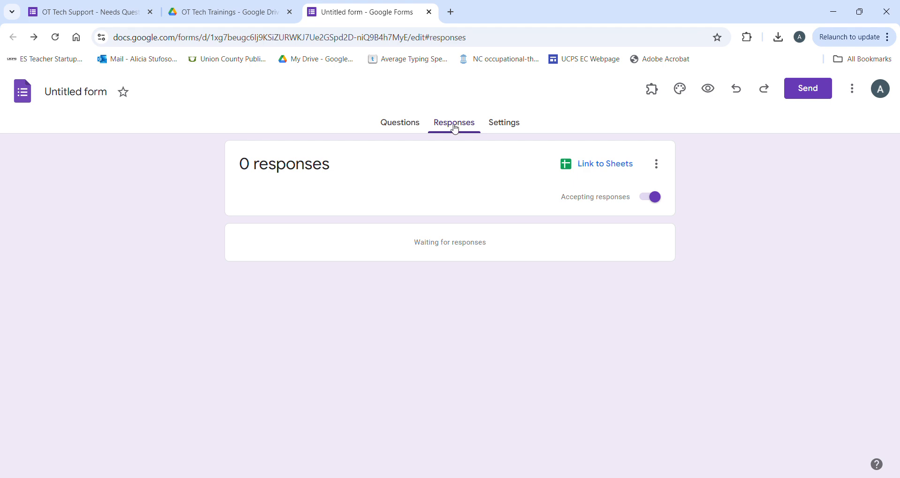
# Step: Visit Settings, go back to Questions, and bring up the theme customization panel
pyautogui.click(503, 125)
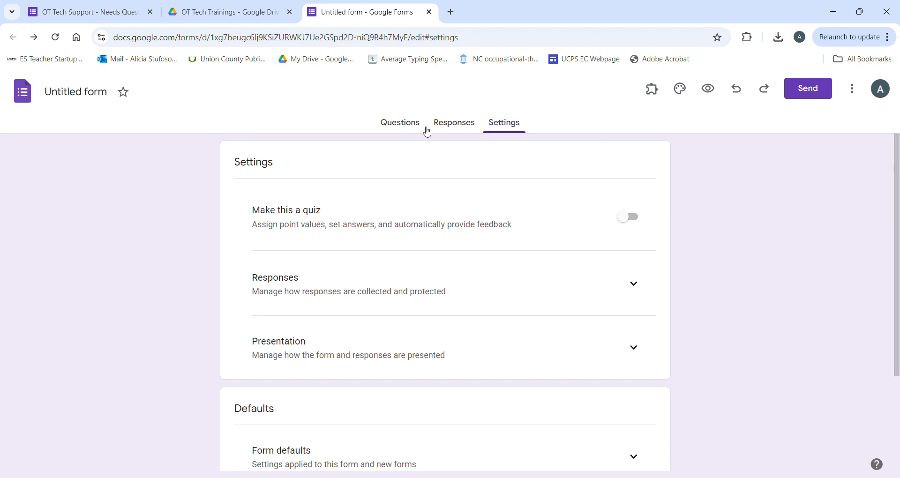
pyautogui.click(404, 129)
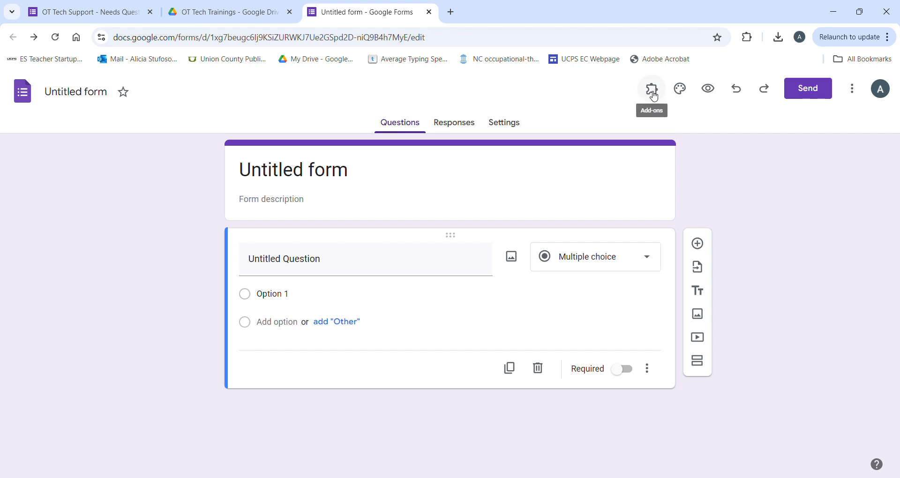
pyautogui.click(686, 94)
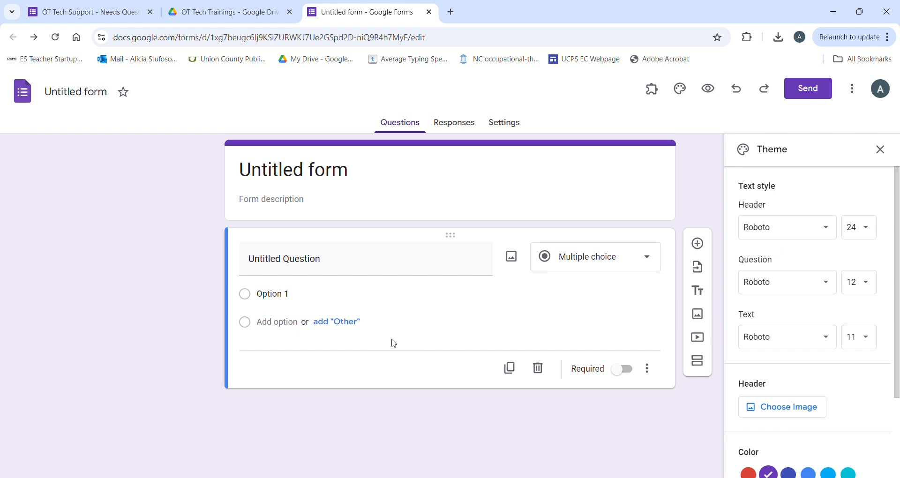
# Step: Browse header image choices without selecting one, then switch to the OT Tech Support questionnaire
pyautogui.scroll(-2, 801, 372)
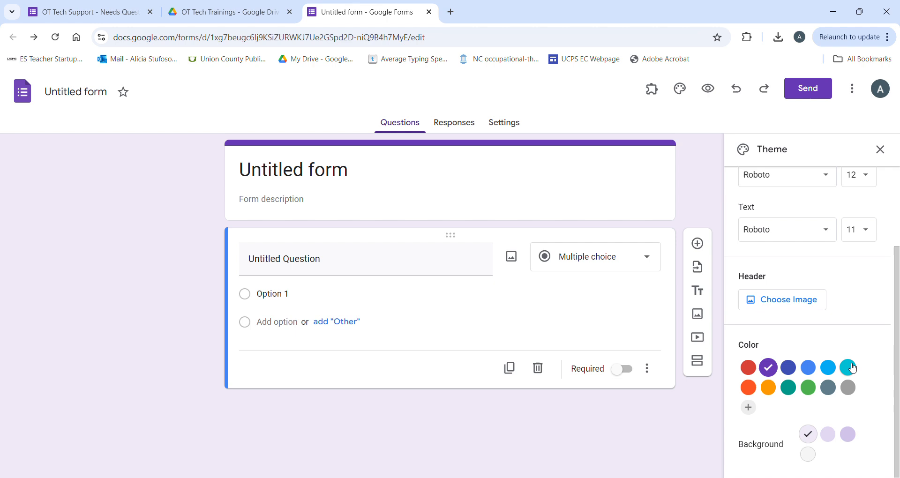
pyautogui.click(791, 307)
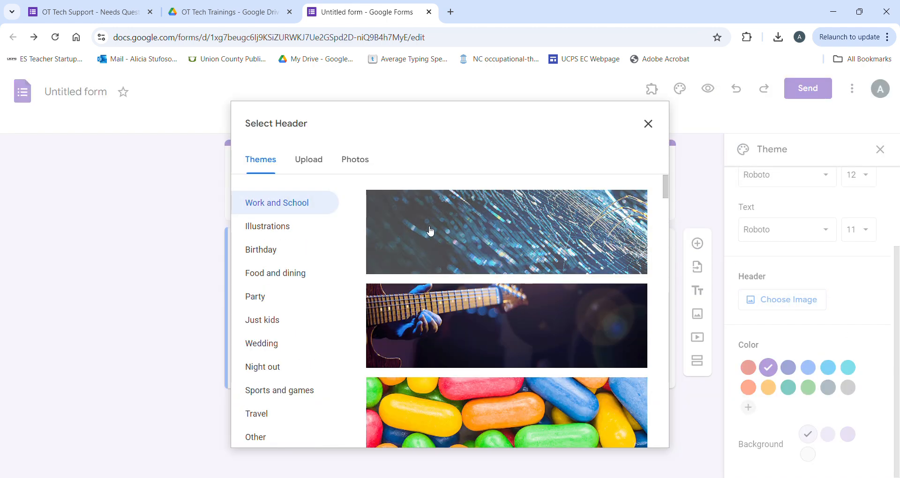
pyautogui.click(648, 123)
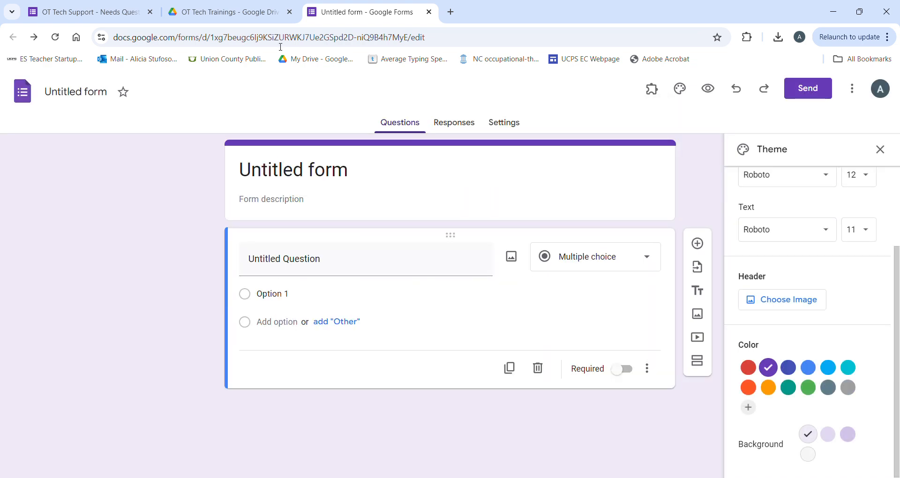
pyautogui.click(93, 12)
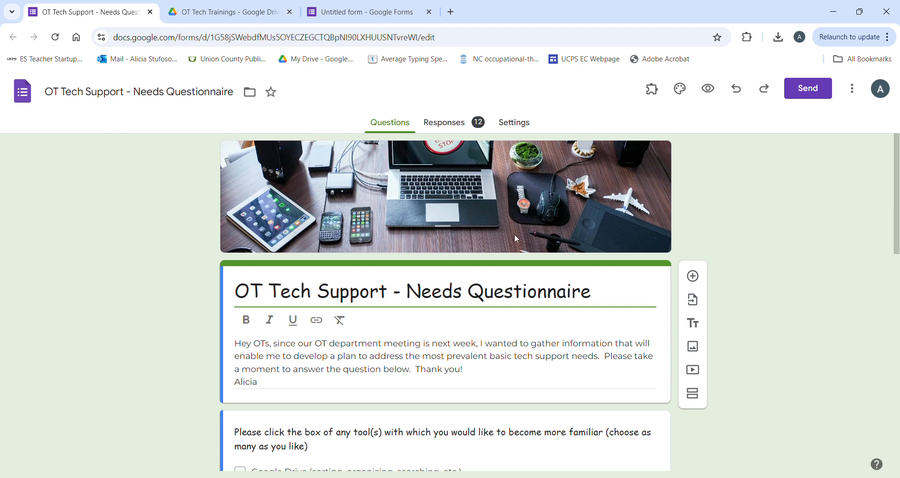
# Step: Scroll through the OT Tech Support questionnaire, then go back to the Untitled form
pyautogui.scroll(-4, 516, 239)
pyautogui.scroll(4, 520, 249)
pyautogui.click(345, 14)
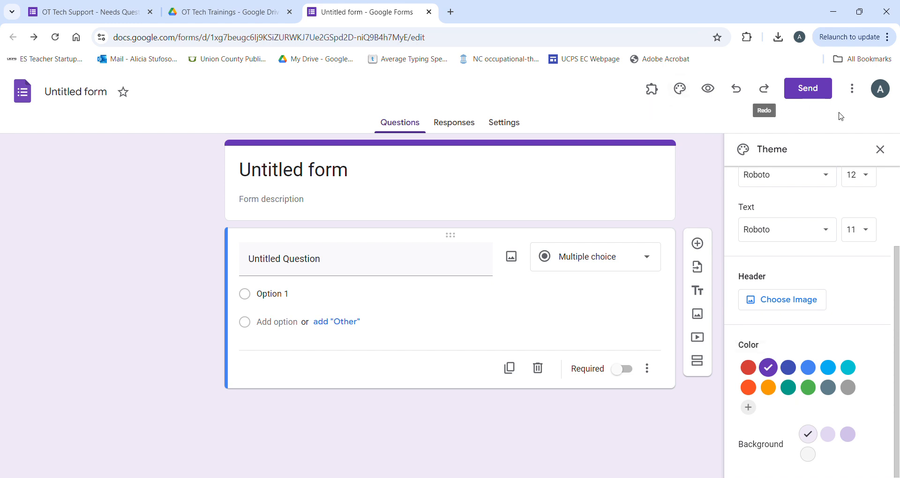
# Step: Close the Theme panel, preview the form as a respondent, then bring up the Send form dialog
pyautogui.click(880, 150)
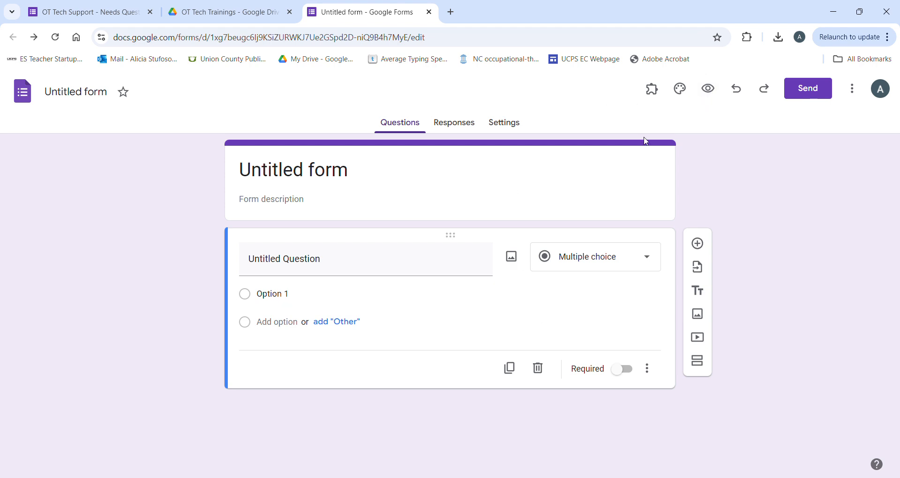
pyautogui.click(712, 95)
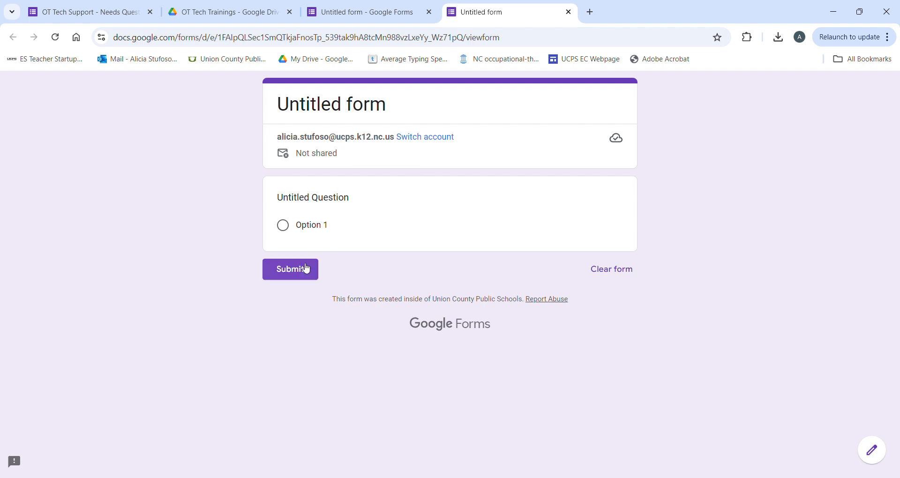
pyautogui.click(374, 13)
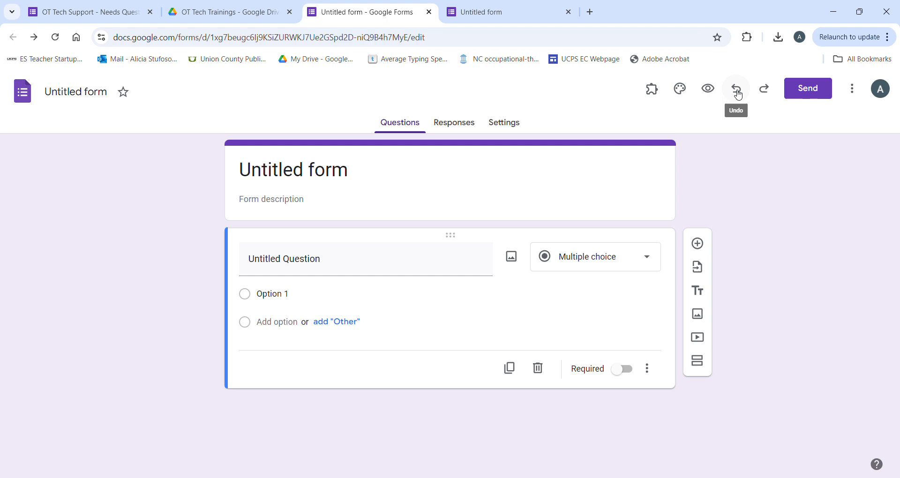
pyautogui.click(806, 100)
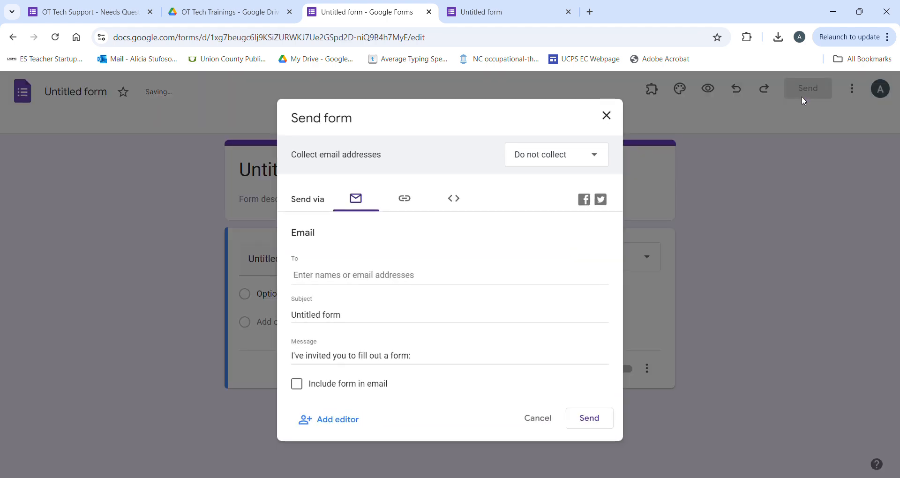
# Step: Review the Add editors and Restricted general access settings, then close sharing and return to editing
pyautogui.click(325, 428)
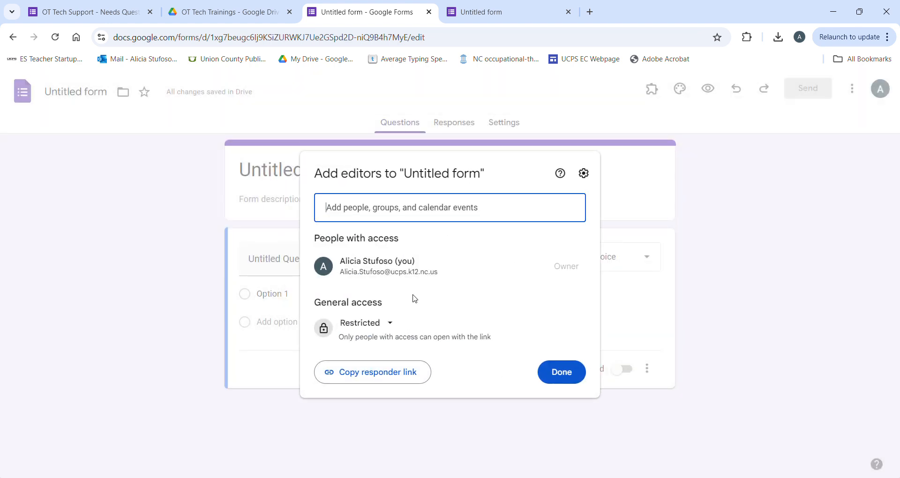
pyautogui.click(389, 328)
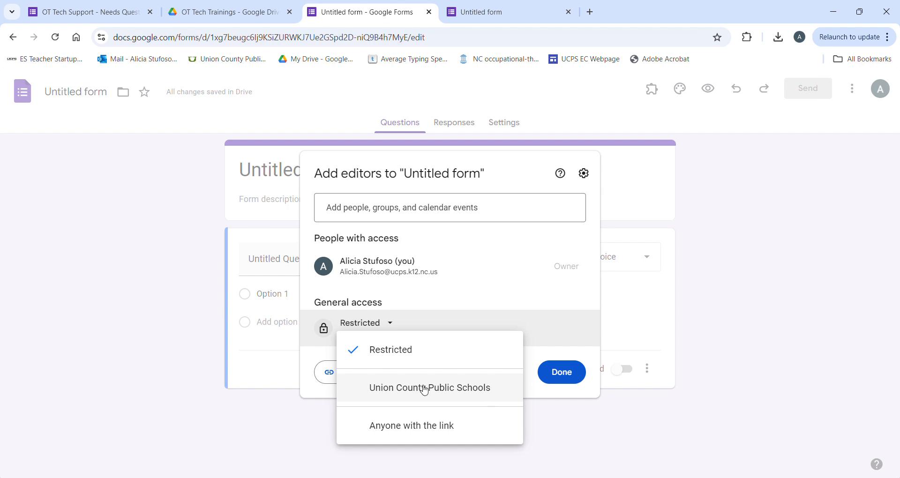
pyautogui.click(555, 376)
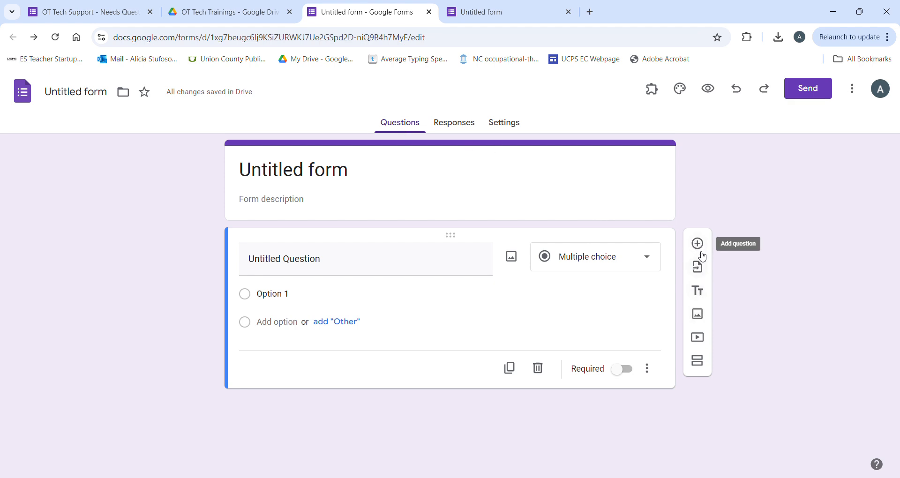
pyautogui.click(309, 171)
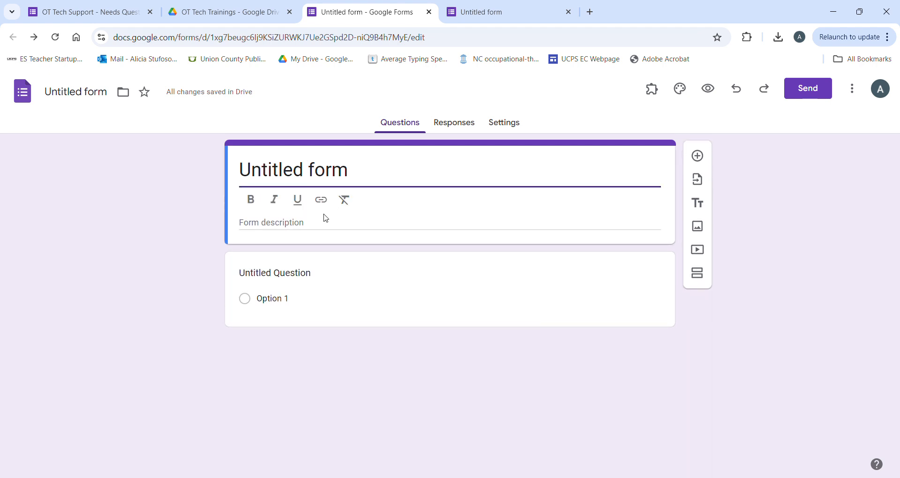
# Step: Expand Untitled Question, add a second blank question, and insert a title and description block
pyautogui.click(283, 265)
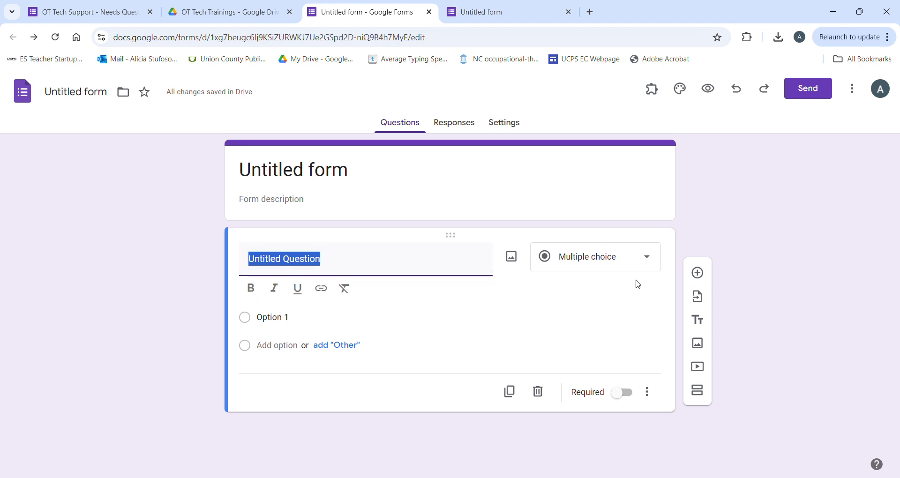
pyautogui.click(703, 276)
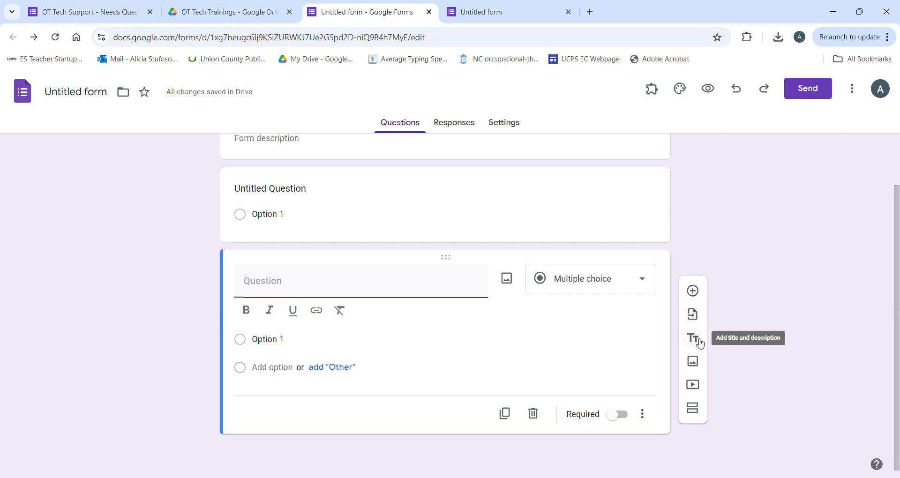
pyautogui.scroll(2, 667, 316)
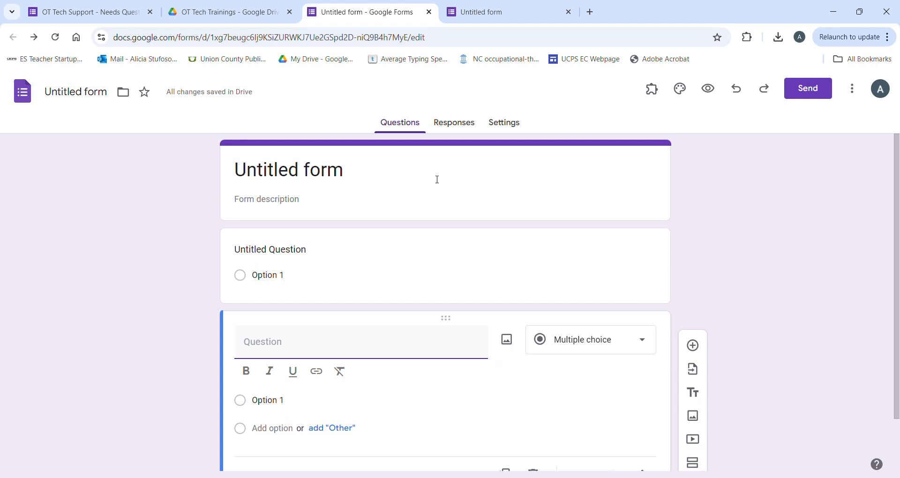
pyautogui.scroll(-2, 518, 209)
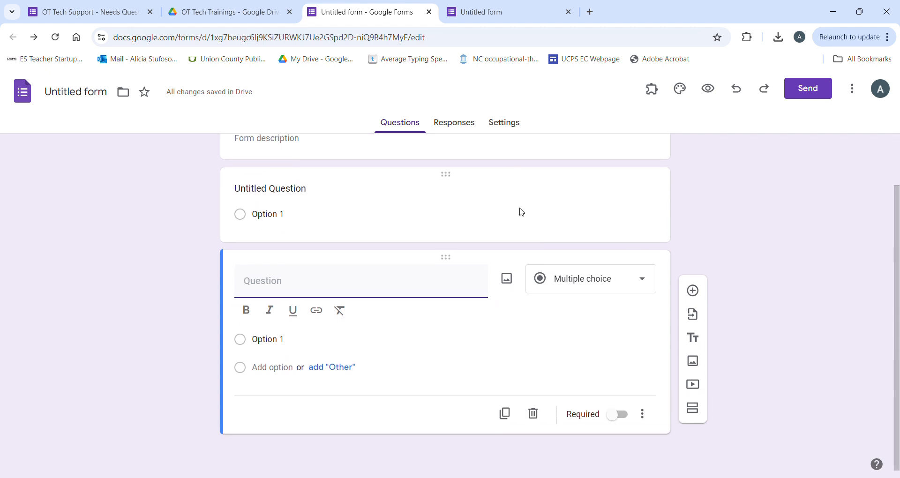
pyautogui.click(693, 338)
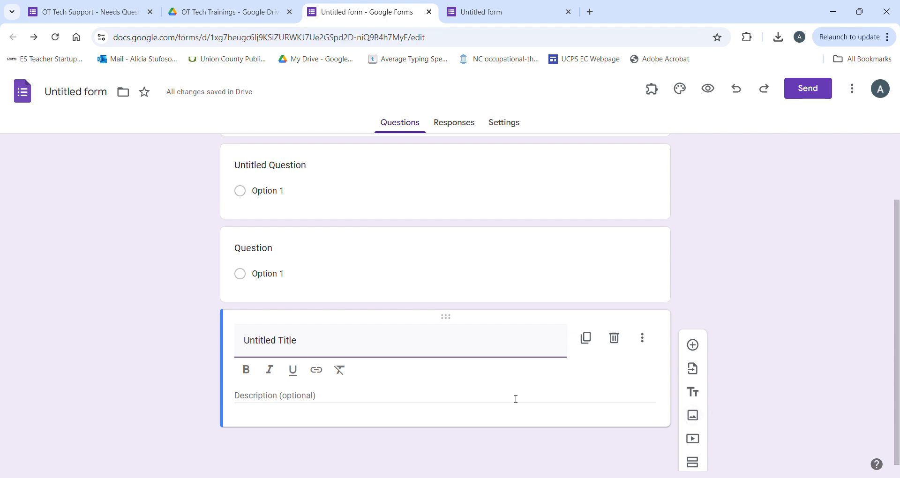
# Step: Add a second section, then delete it through its options menu
pyautogui.click(694, 464)
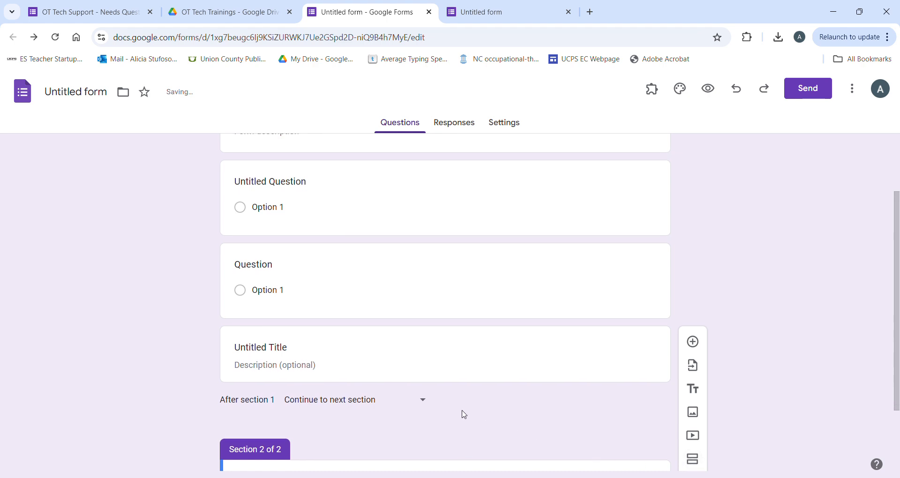
pyautogui.scroll(4, 414, 375)
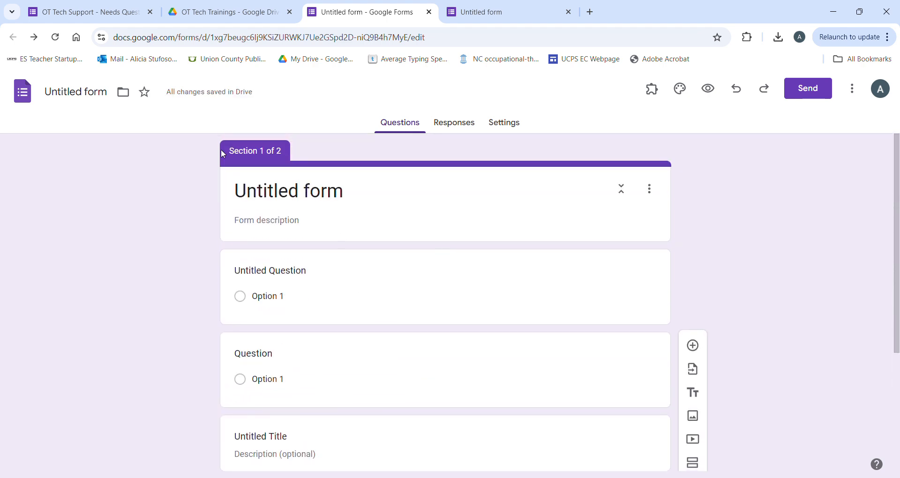
pyautogui.scroll(-4, 356, 211)
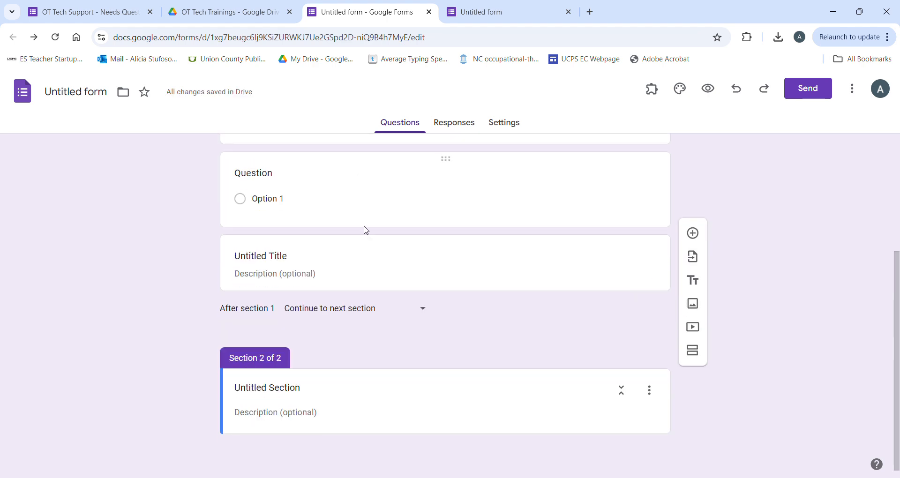
pyautogui.scroll(4, 459, 340)
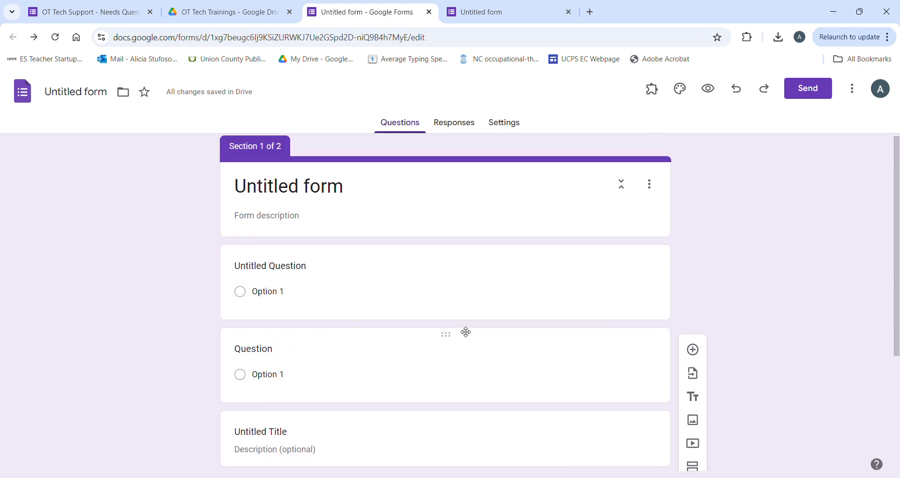
pyautogui.scroll(-4, 462, 330)
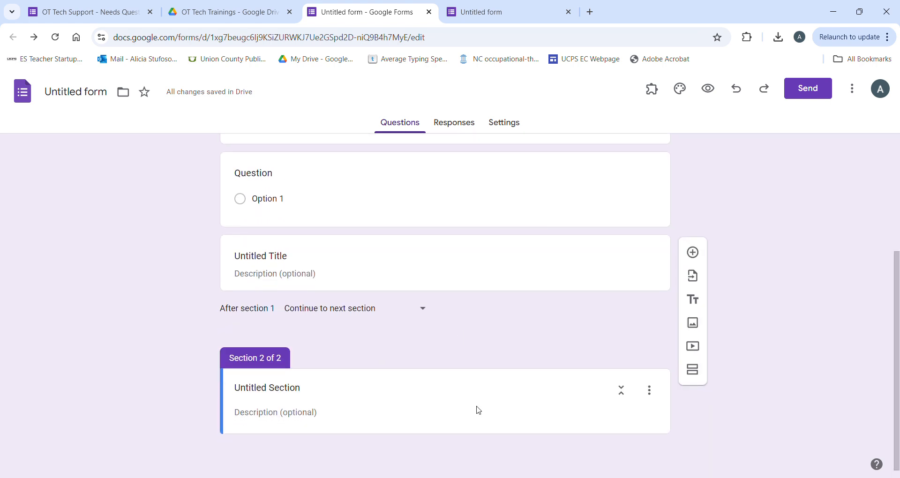
pyautogui.click(516, 408)
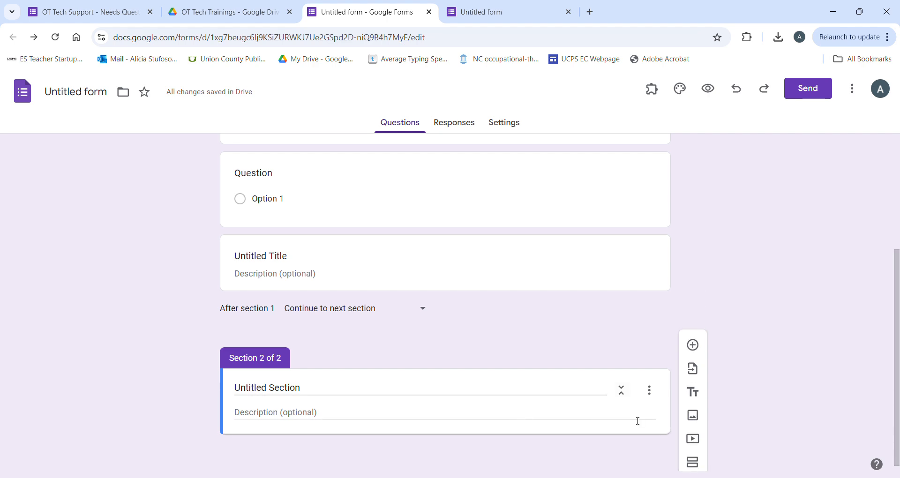
pyautogui.click(649, 391)
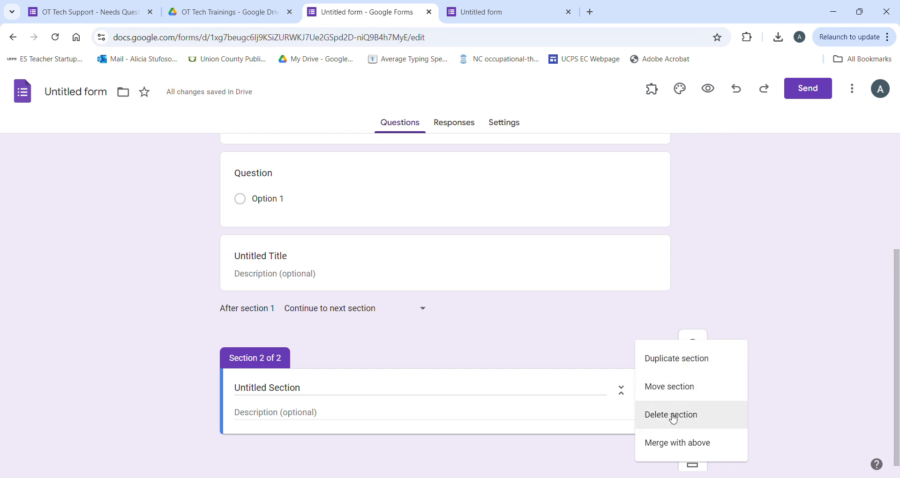
pyautogui.click(673, 417)
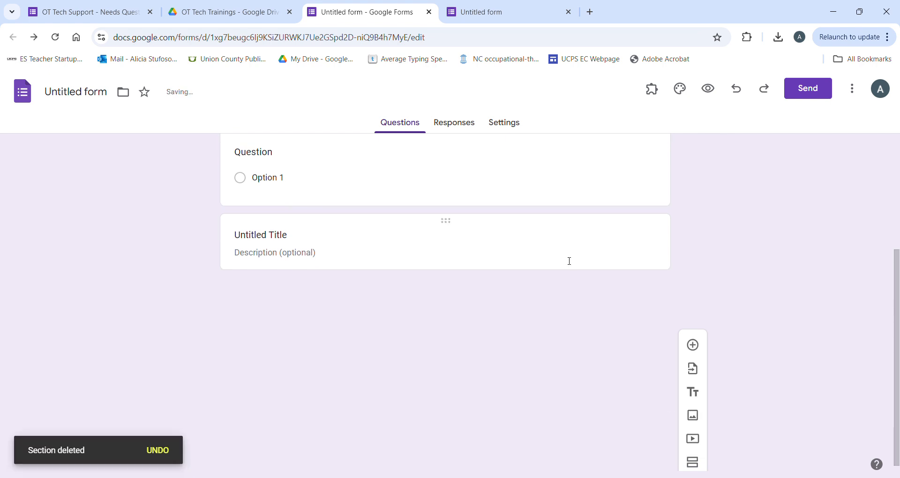
# Step: Delete the Untitled Title block and drag the blank question above Untitled Question
pyautogui.click(520, 246)
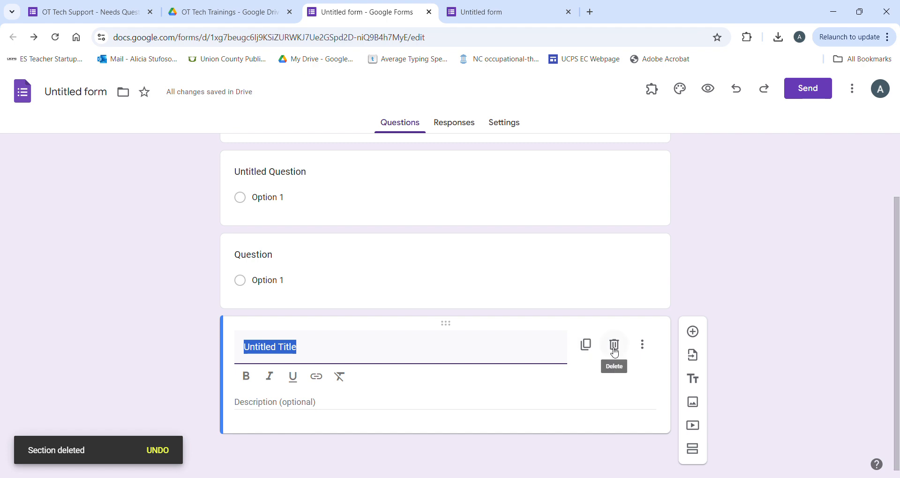
pyautogui.click(614, 347)
pyautogui.scroll(1, 566, 317)
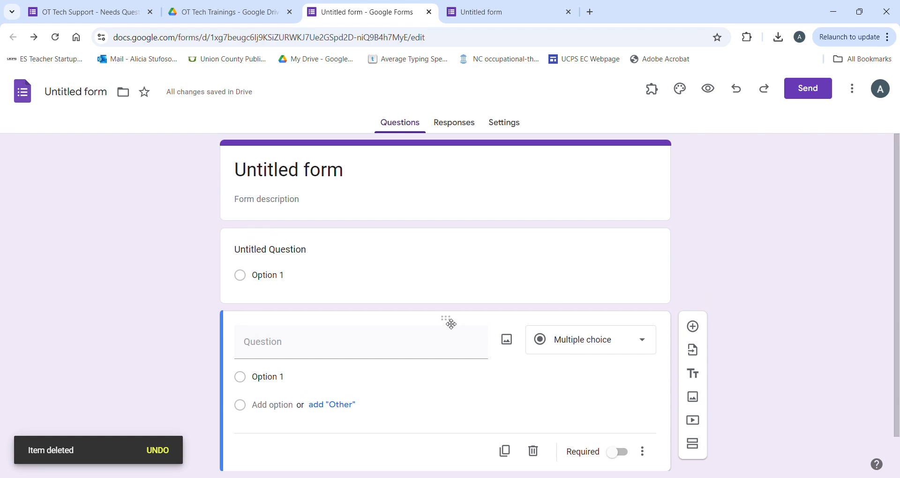
pyautogui.moveTo(452, 324); pyautogui.dragTo(438, 233)
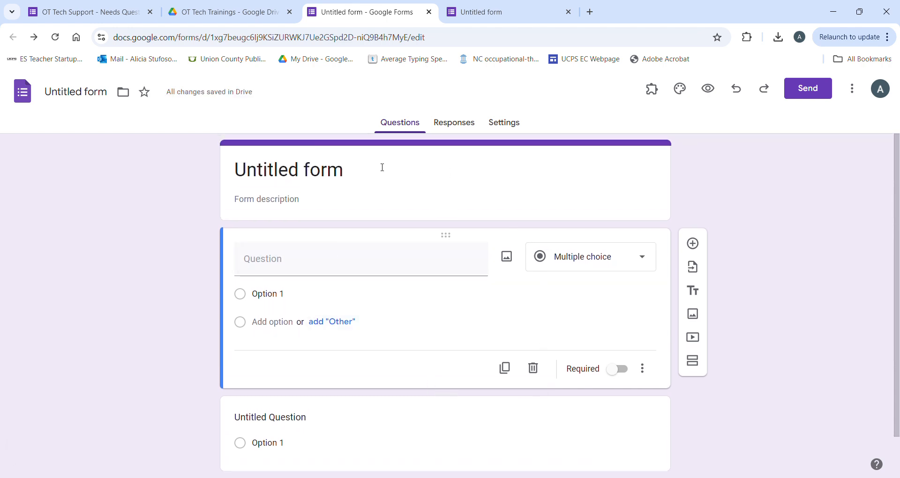
# Step: Switch the top question through Short answer, Multiple choice and Checkboxes, finishing on Dropdown
pyautogui.click(647, 264)
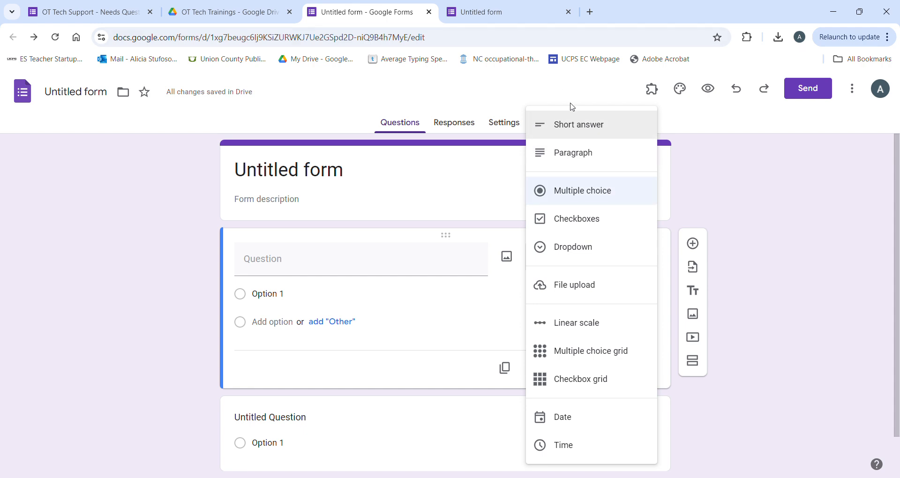
pyautogui.click(548, 125)
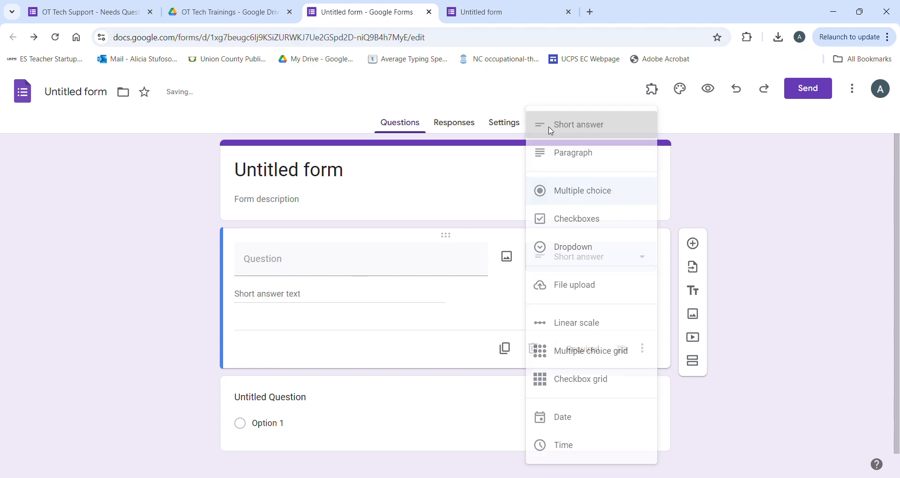
pyautogui.click(646, 259)
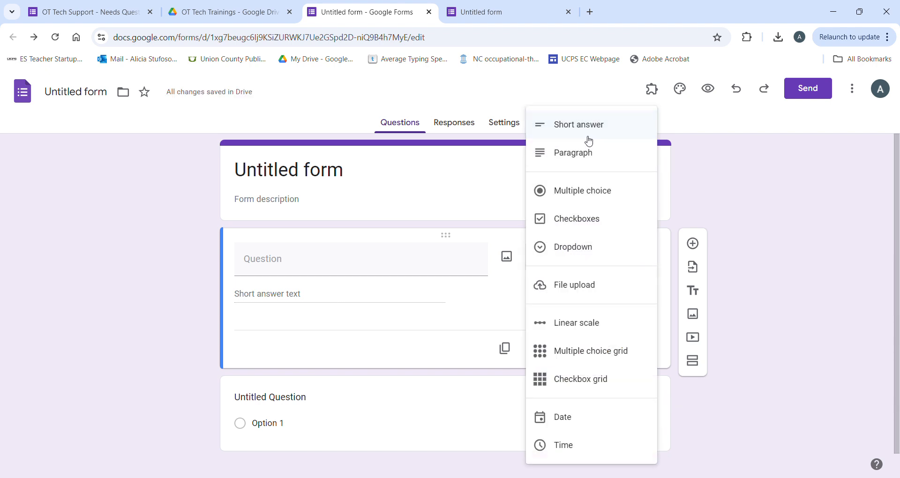
pyautogui.click(595, 195)
pyautogui.click(618, 273)
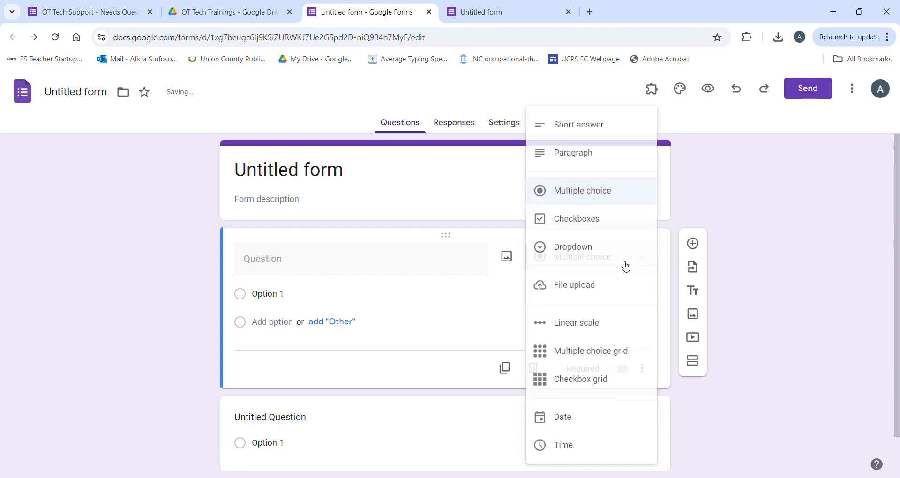
pyautogui.click(583, 226)
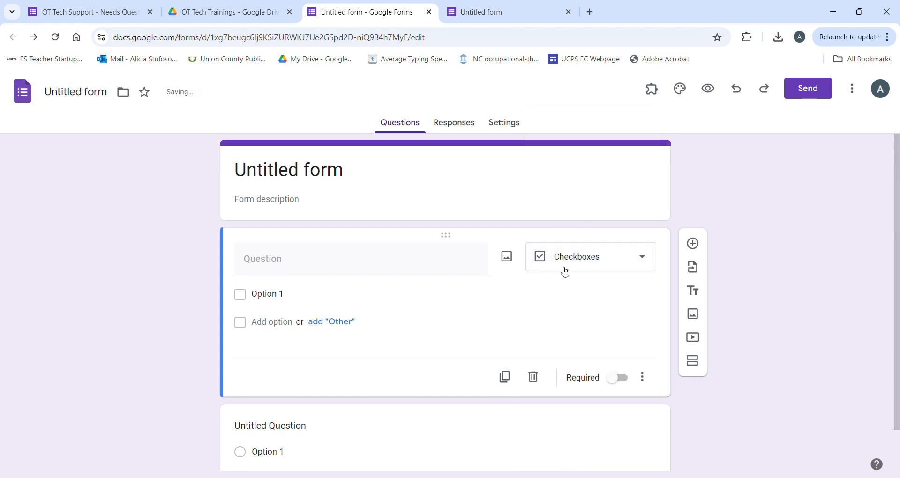
pyautogui.click(644, 268)
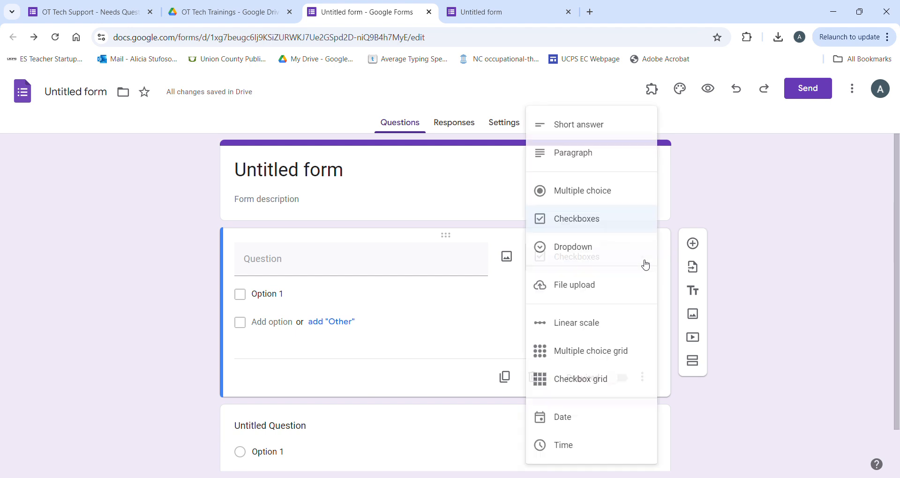
pyautogui.click(602, 249)
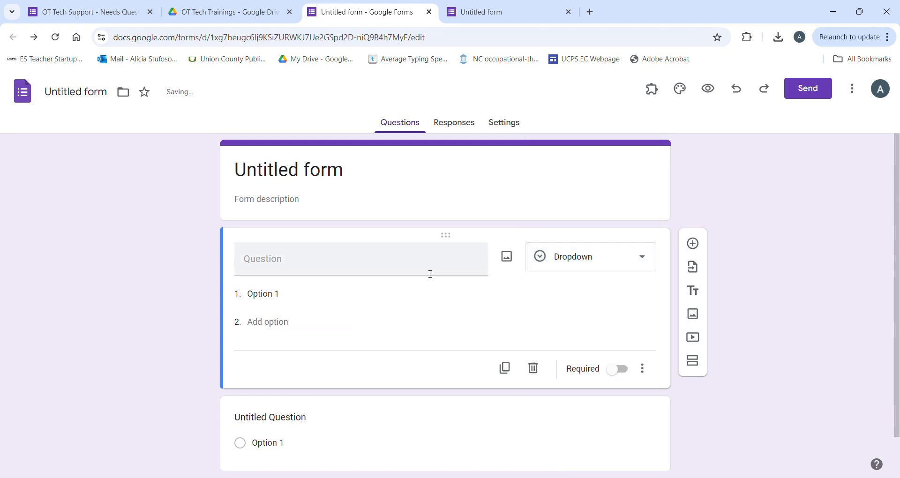
pyautogui.click(642, 264)
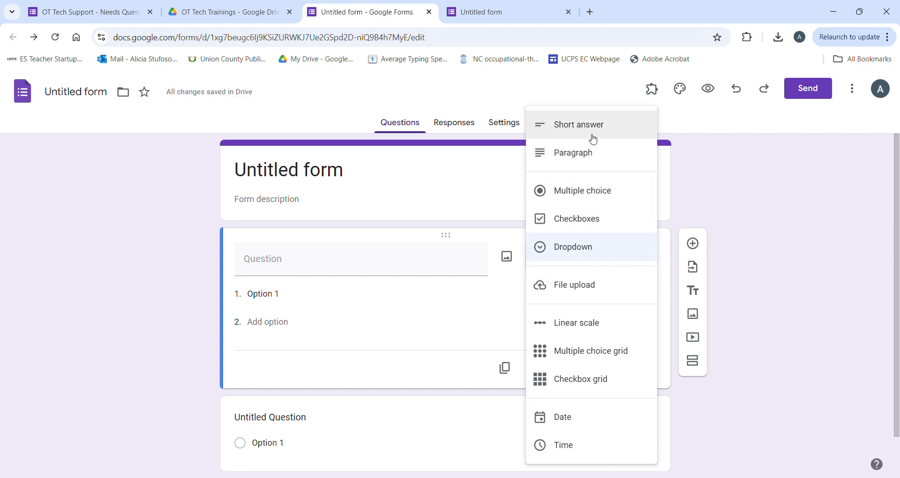
pyautogui.click(205, 272)
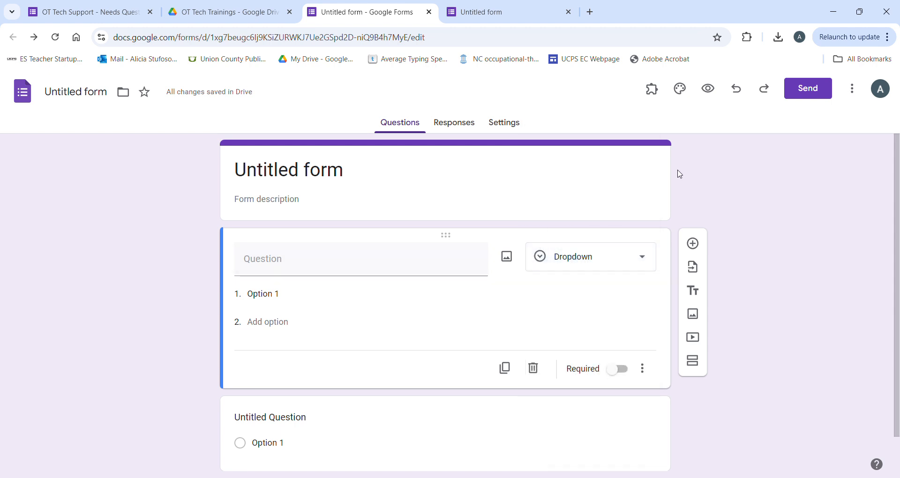